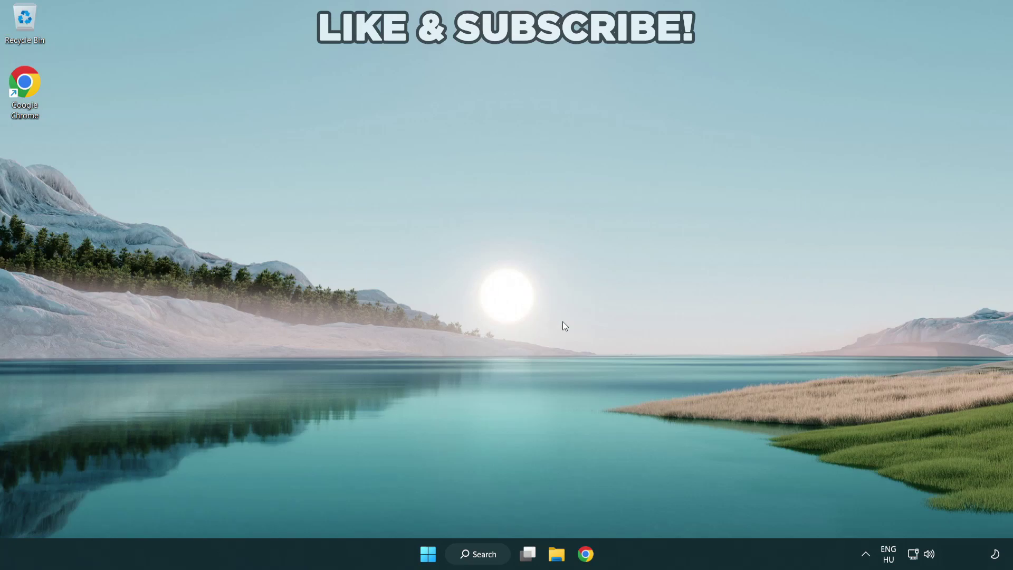
- Switch the sound output from CABLE Input to Speakers (High Definition Audio Device) in Quick Settings
left_click(929, 555)
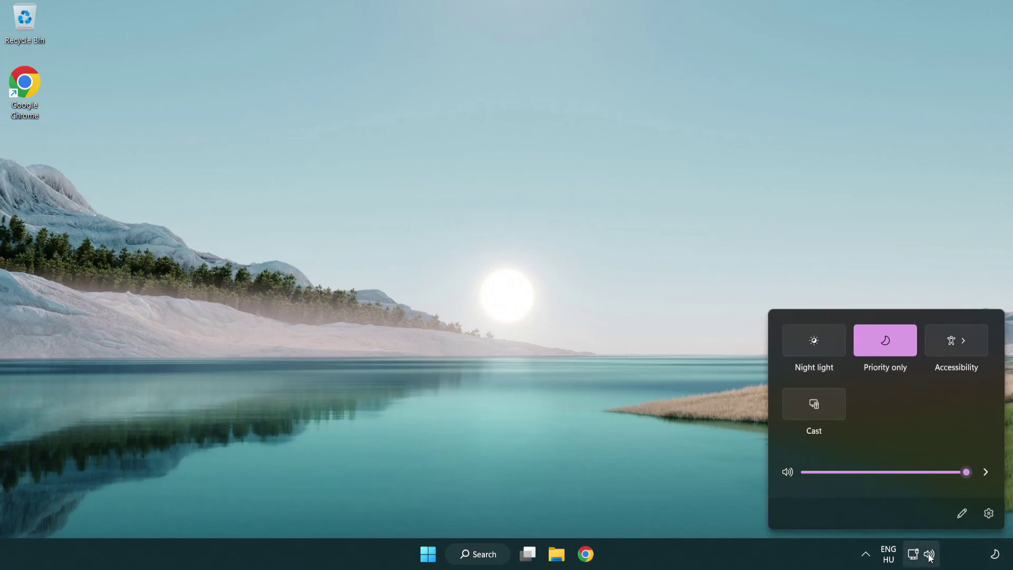
left_click(986, 473)
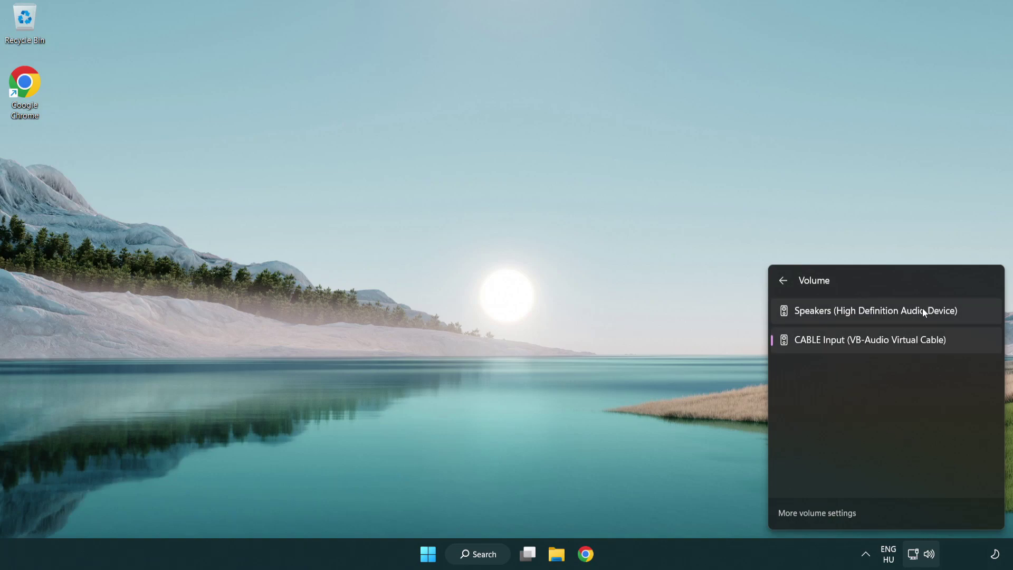
left_click(972, 315)
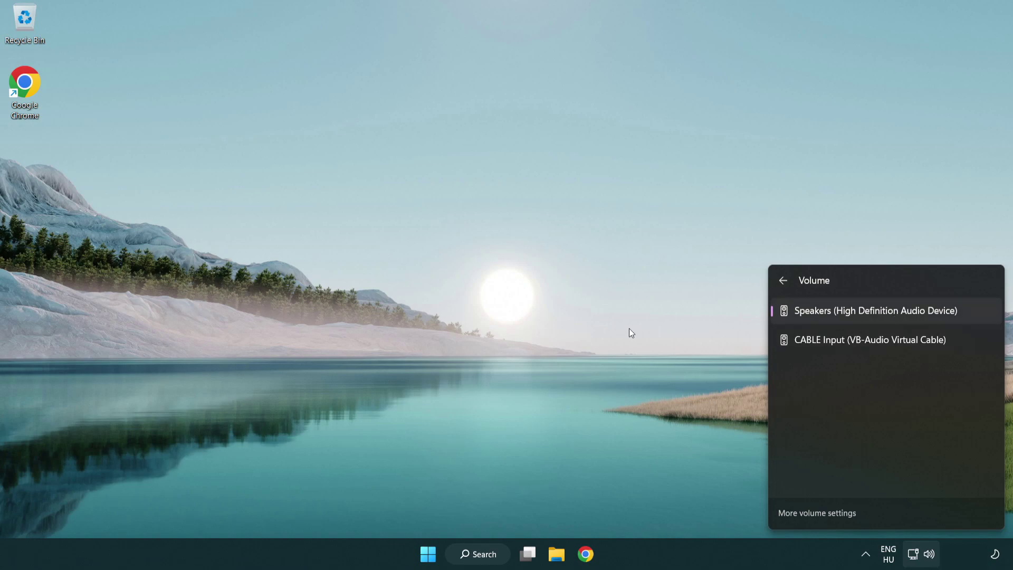
left_click(530, 302)
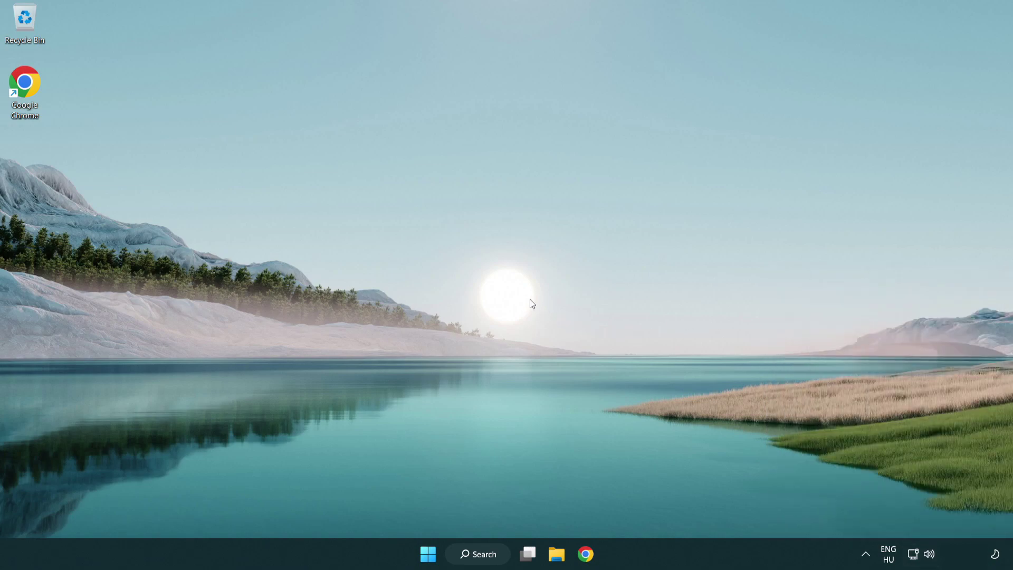
- Use Reset in the volume mixer to restore recommended sound defaults, then close Settings
right_click(930, 556)
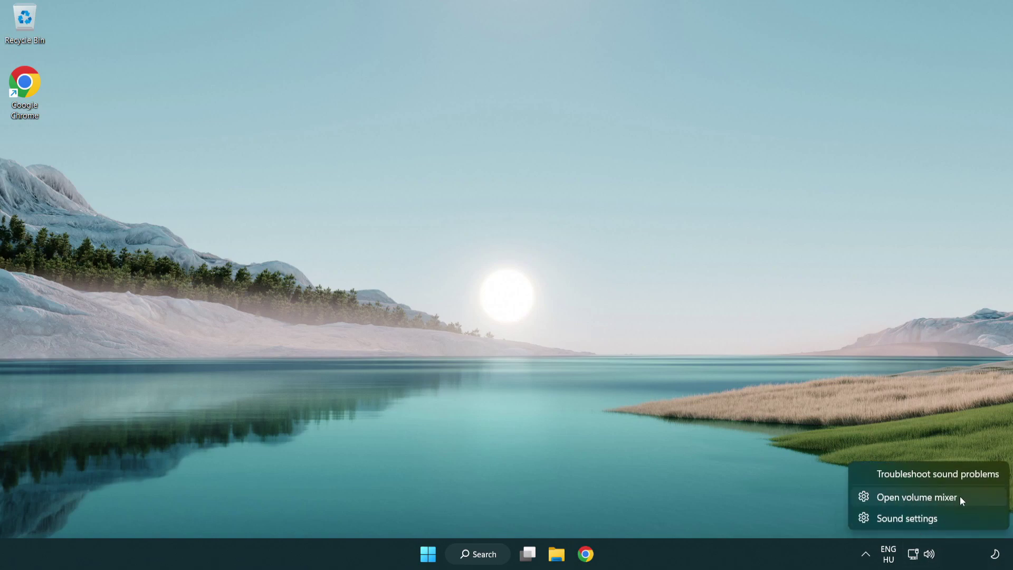
left_click(978, 499)
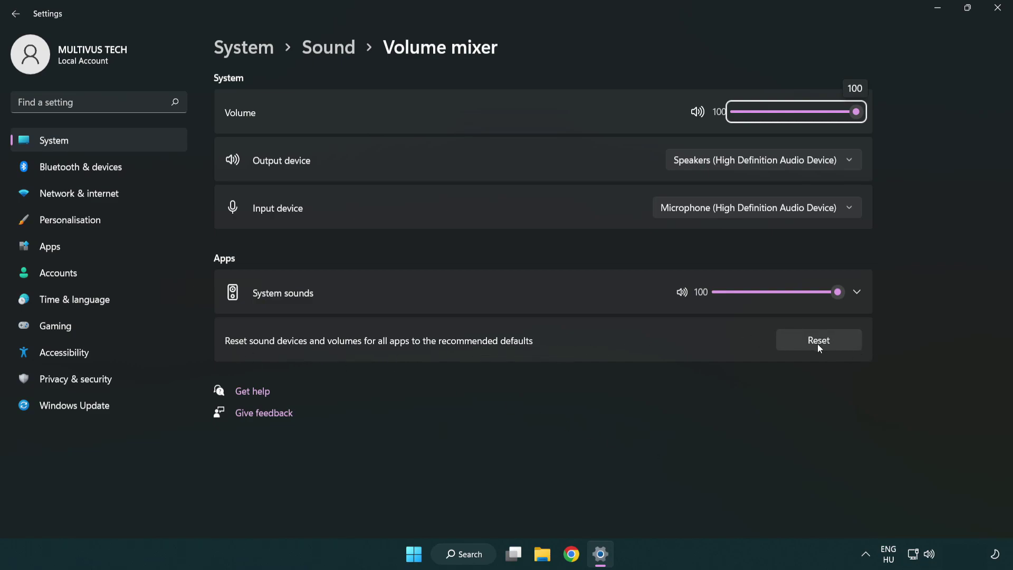
left_click(846, 344)
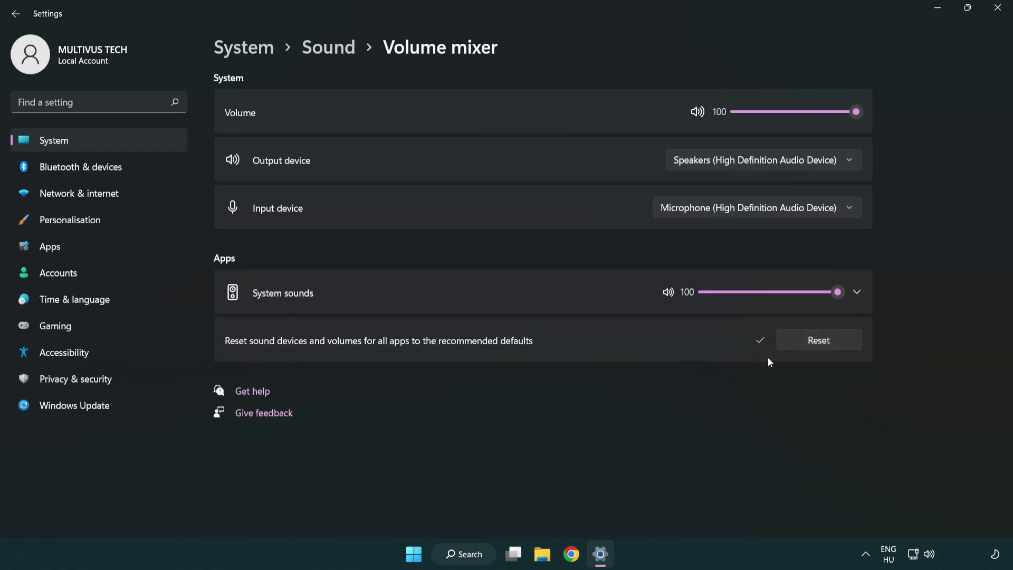
left_click(1001, 9)
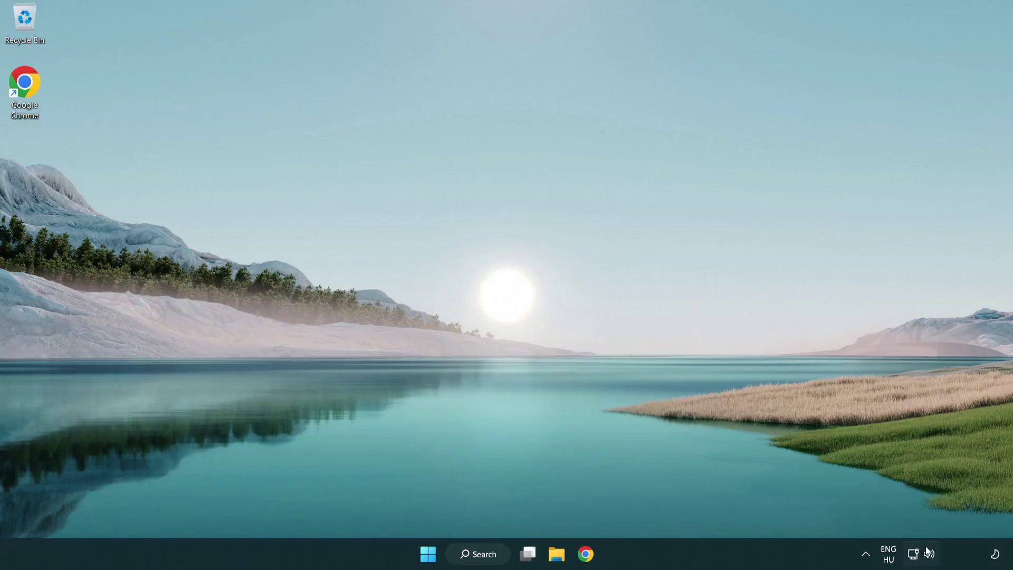
- Open the System > Sound settings page and scroll down to the Advanced section
right_click(928, 554)
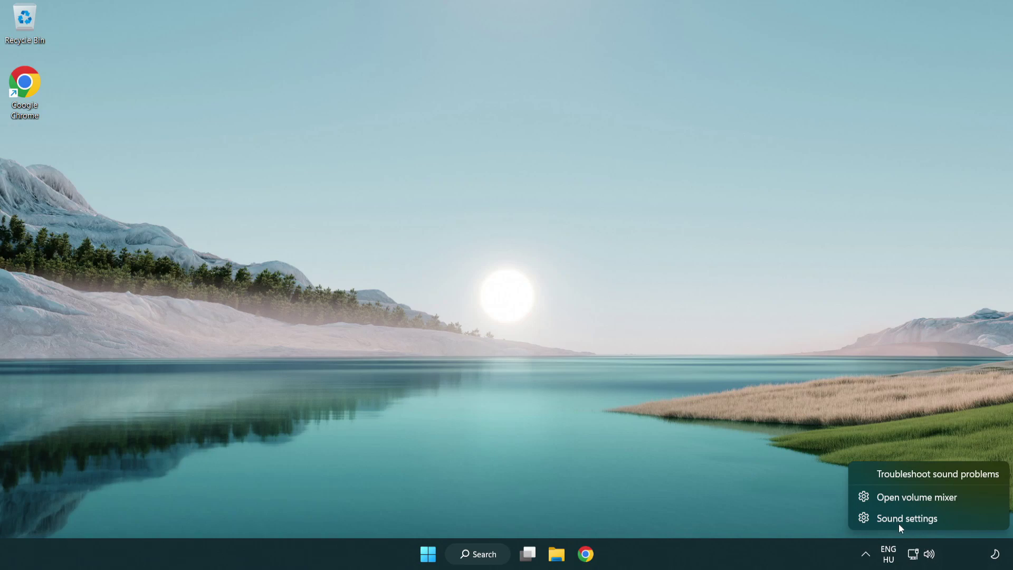
left_click(969, 523)
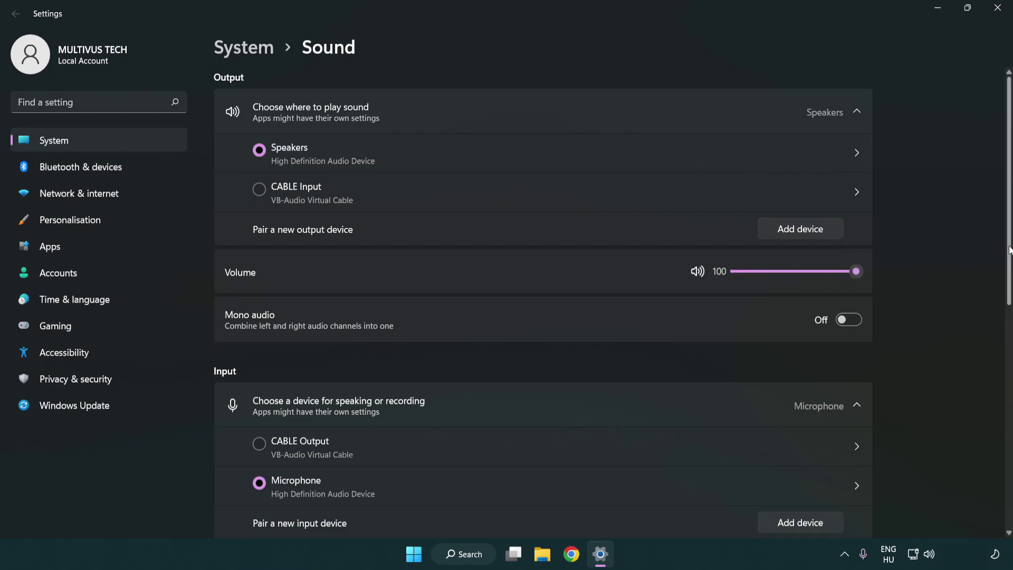
scroll(1009, 250, "down", 6)
scroll(1009, 250, "down", 2)
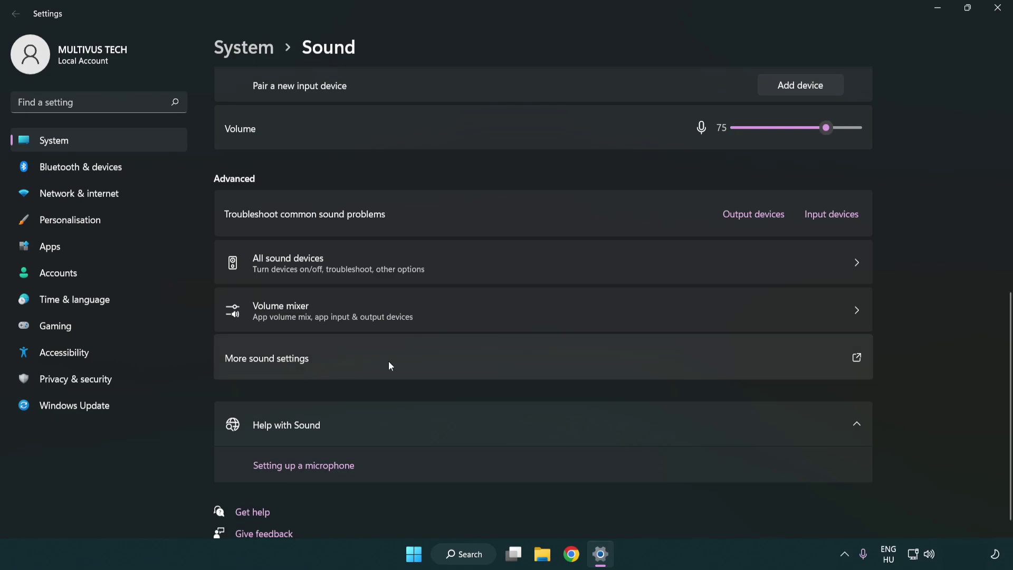
- Open More sound settings and disable the CABLE Input device on the Playback tab
left_click(388, 361)
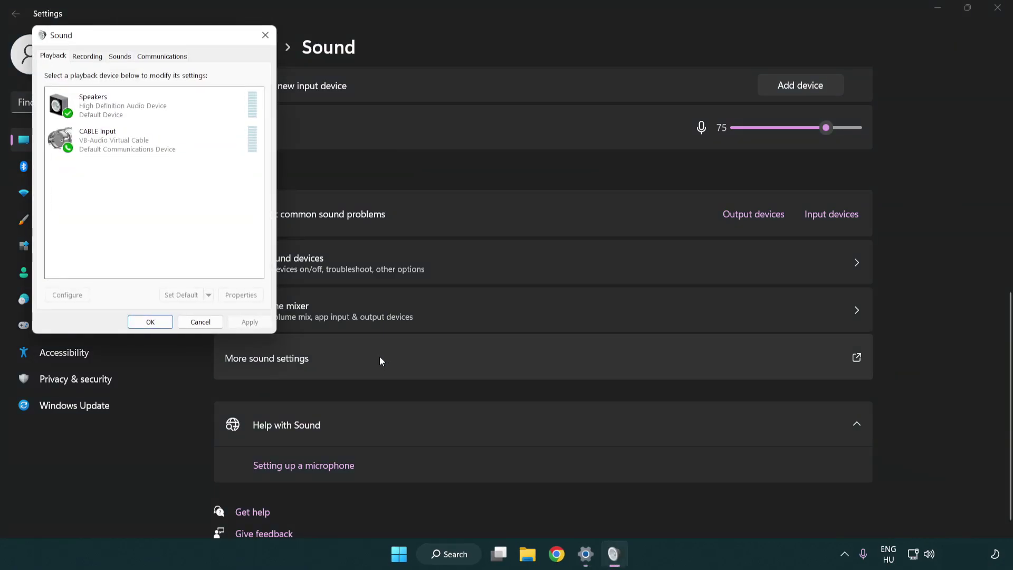
left_click_drag(181, 37, 521, 131)
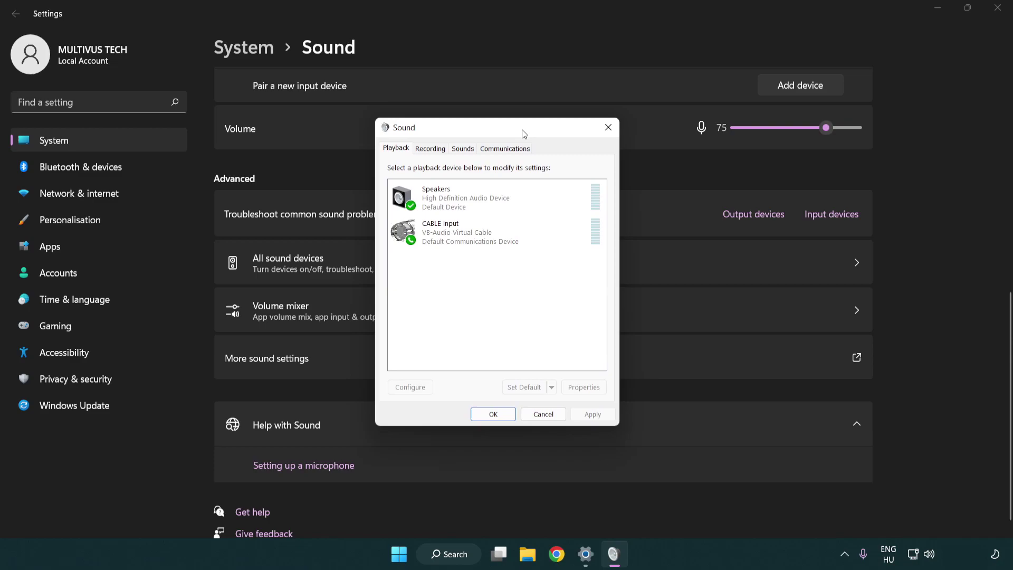
left_click(489, 242)
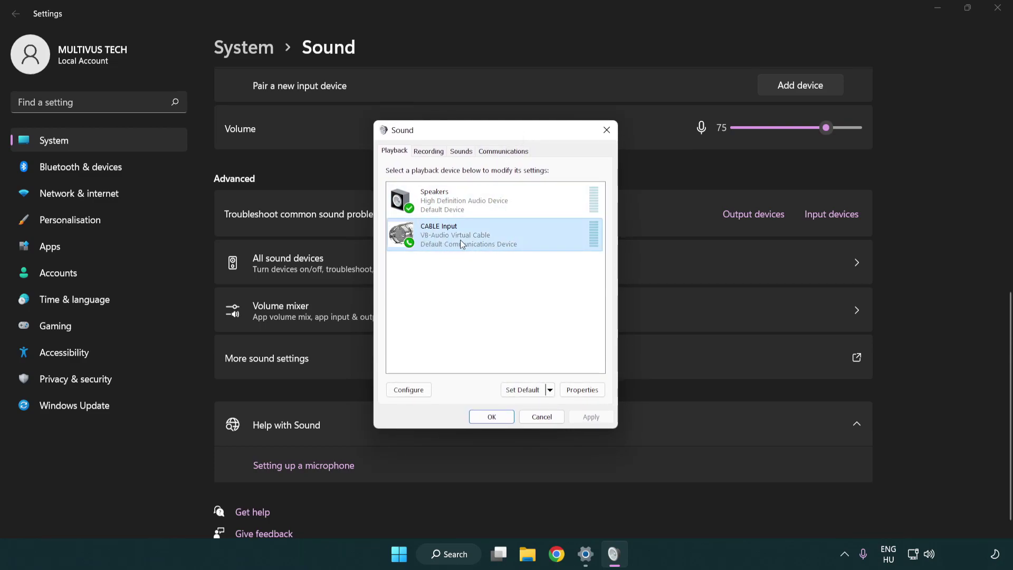
right_click(460, 240)
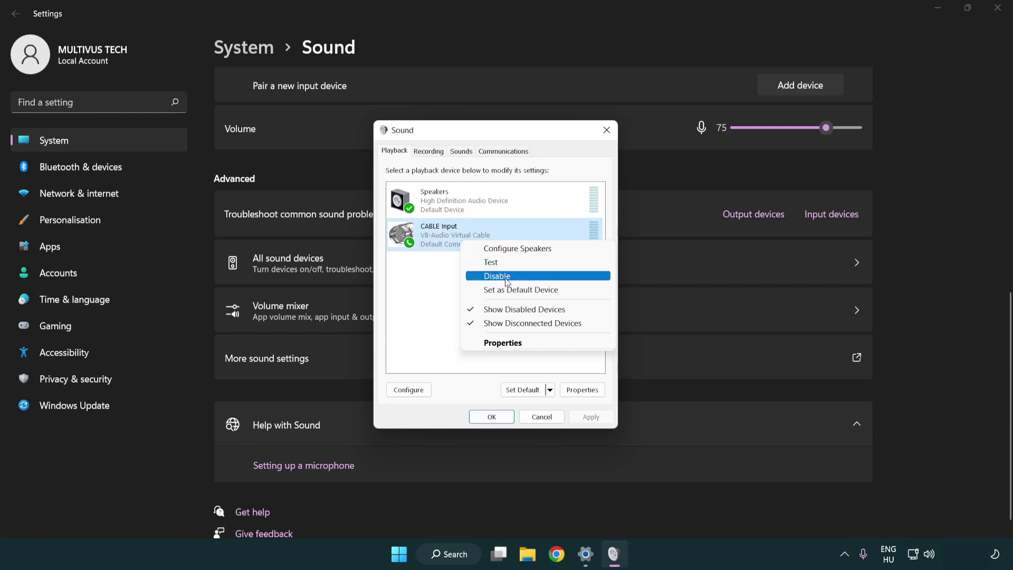
left_click(524, 276)
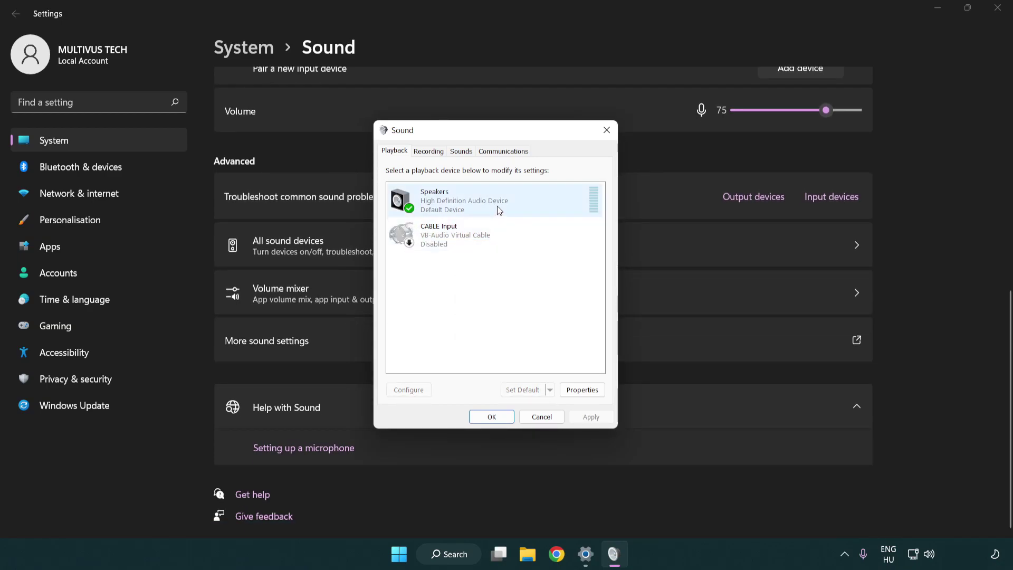
- Run Configure Speakers on Speakers, choosing 7.1 Surround with full-range front and surround speakers
right_click(515, 200)
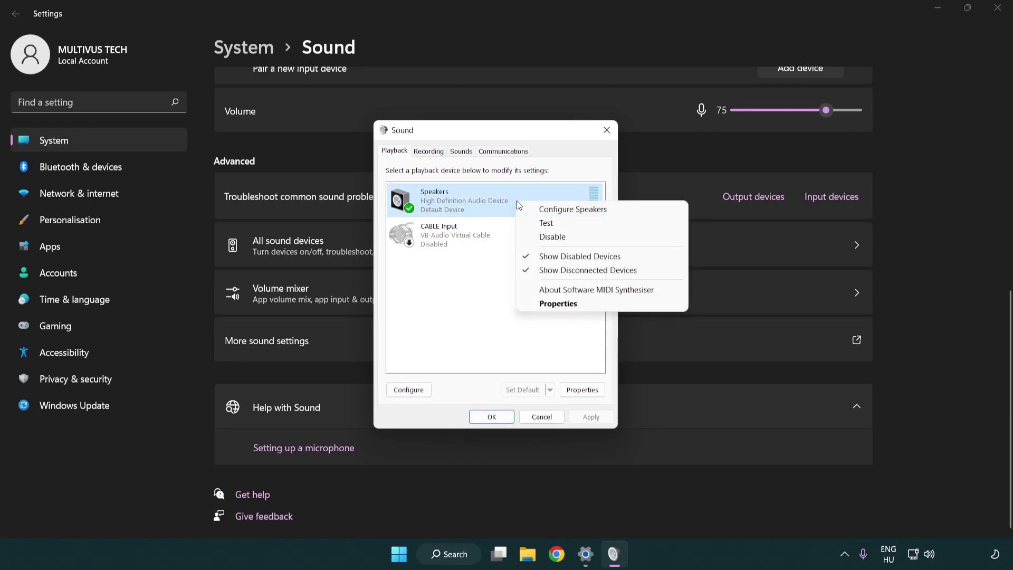
left_click(558, 210)
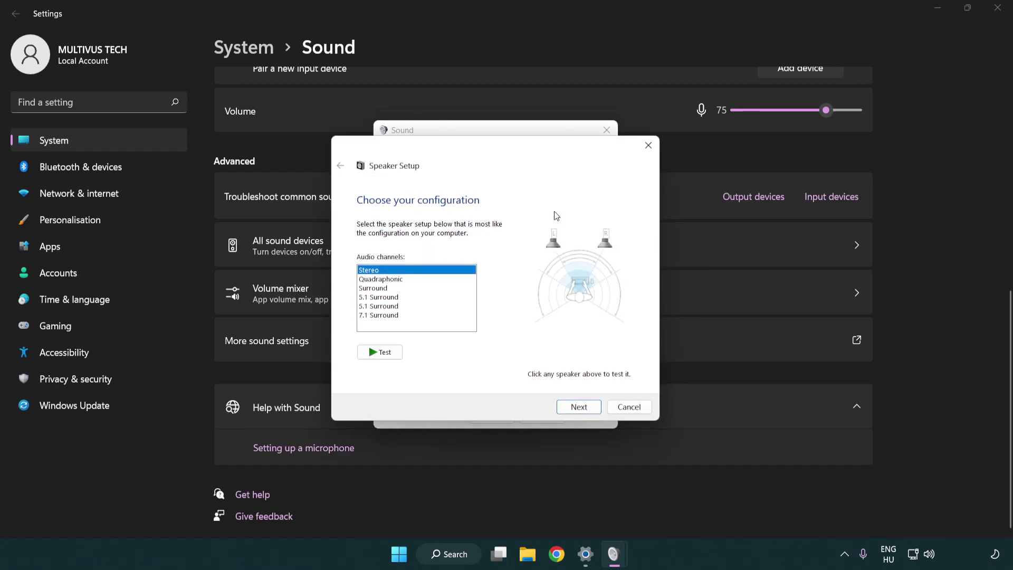
left_click(404, 297)
left_click(403, 316)
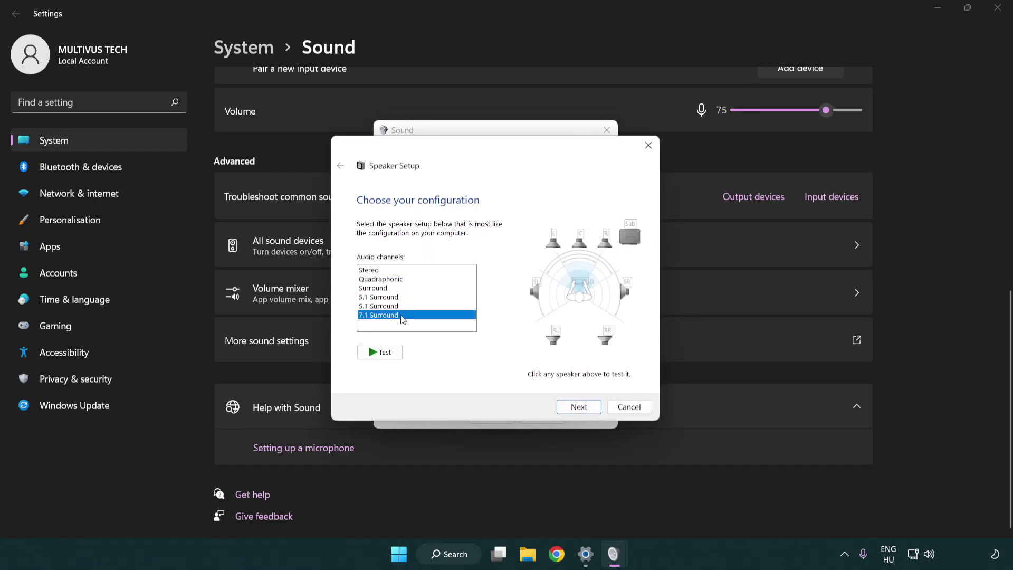
left_click(566, 409)
left_click(576, 408)
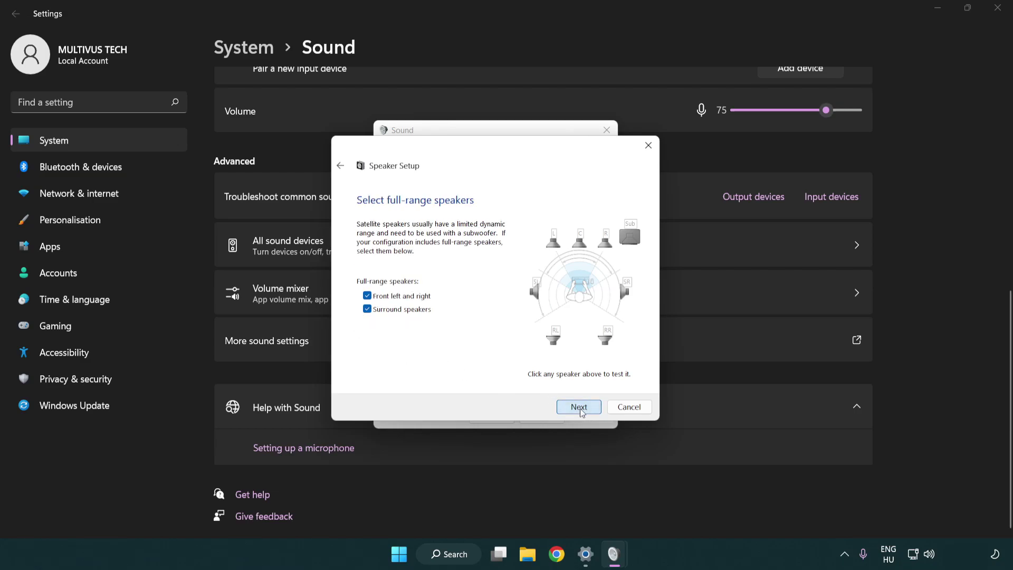
left_click(567, 405)
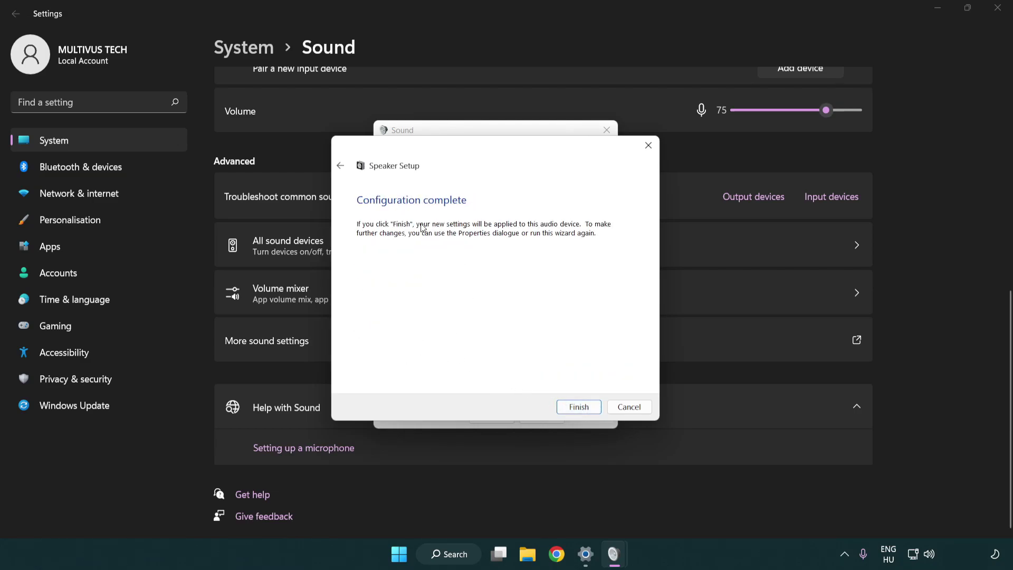
left_click(577, 407)
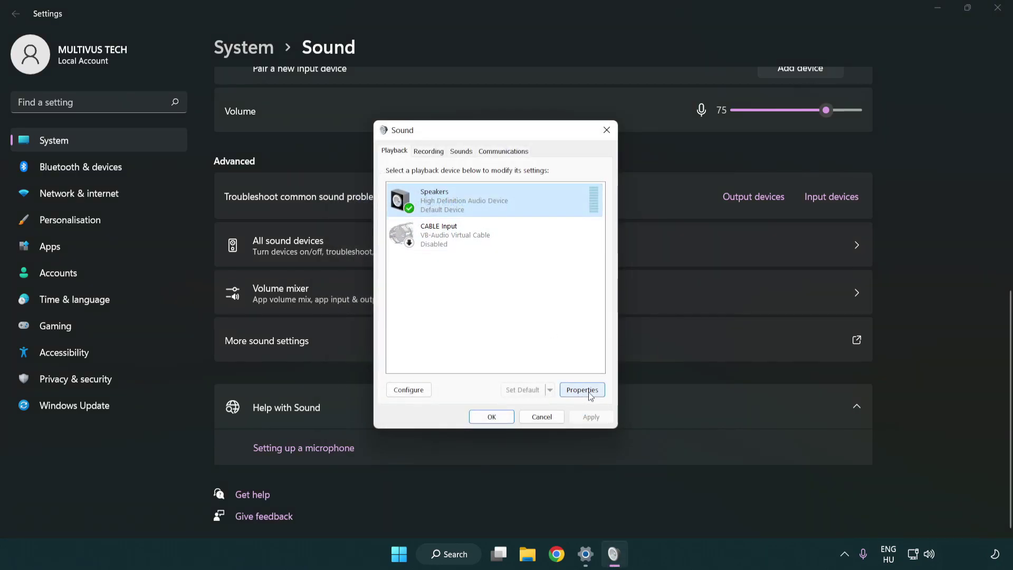
- Open Speakers Properties and turn off all sound enhancements
left_click(588, 392)
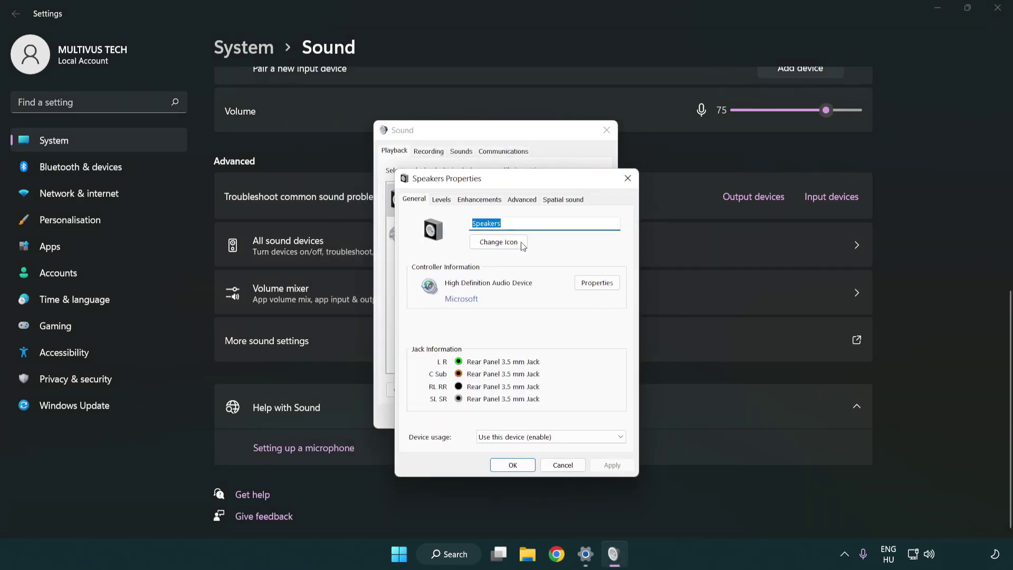
left_click_drag(511, 182, 496, 139)
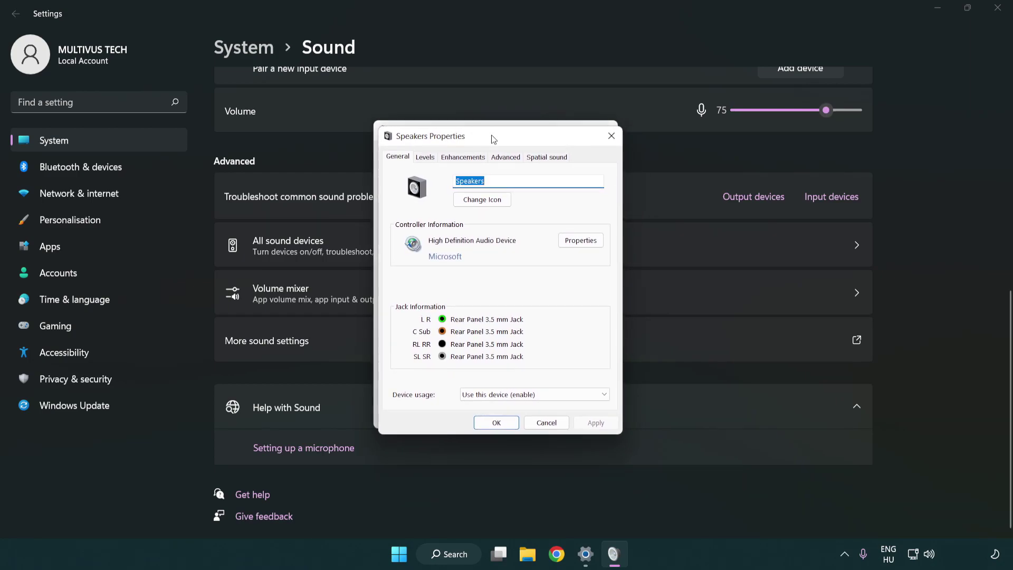
left_click(467, 156)
left_click(399, 211)
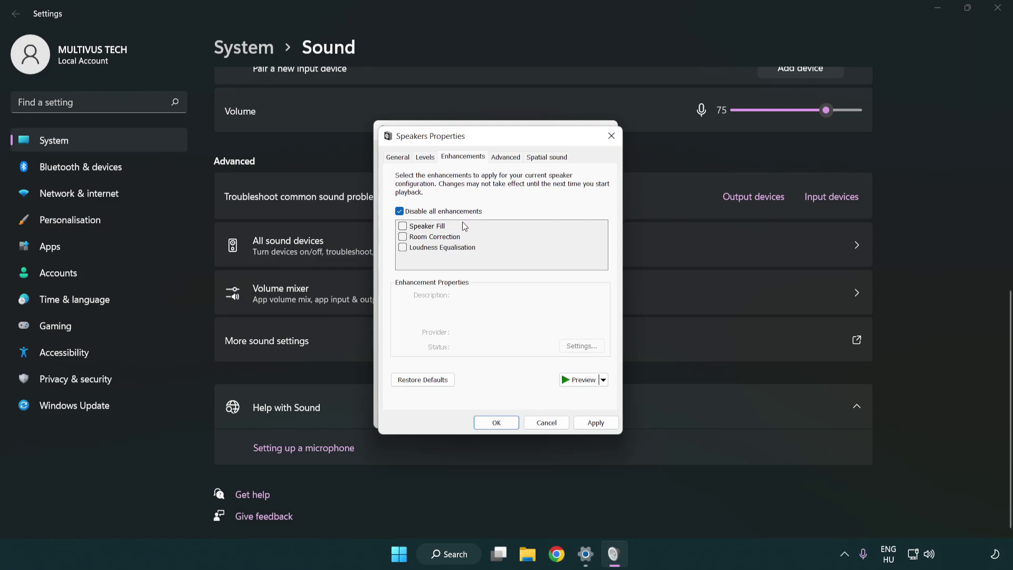
- Apply default format 16 bit, 48000 Hz (DVD Quality), then close the Sound dialogs and Settings
left_click(509, 161)
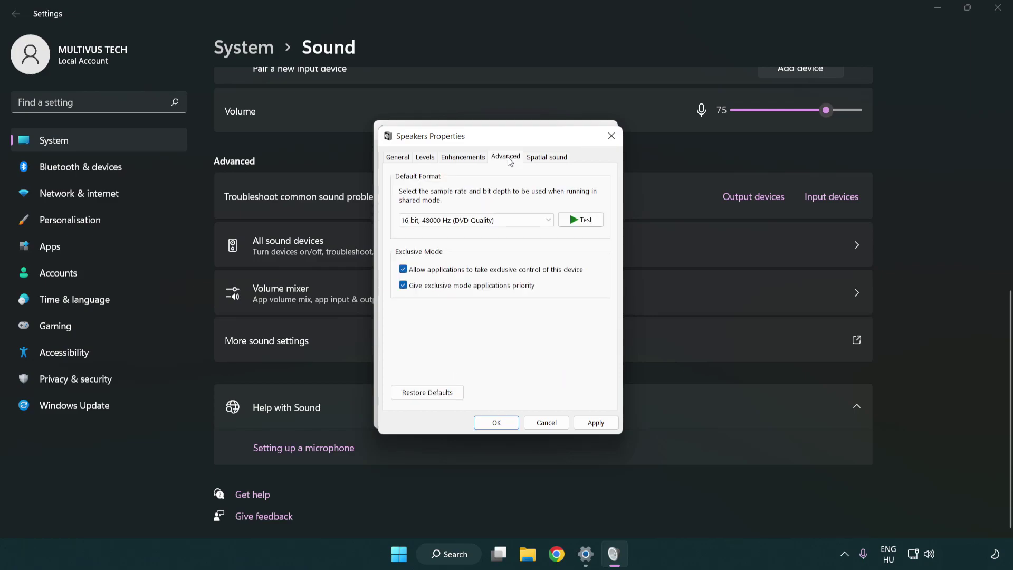
left_click(451, 221)
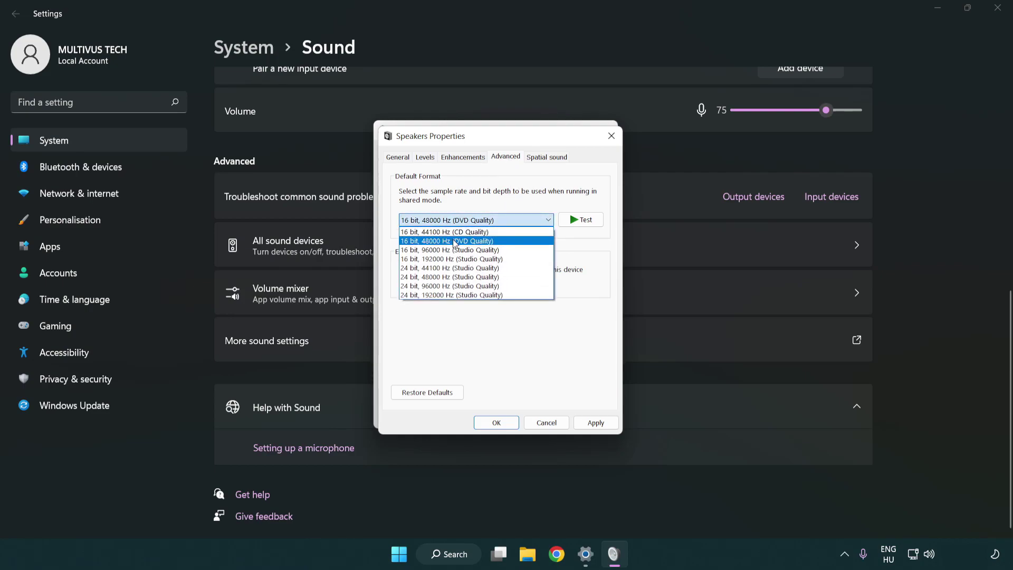
left_click(455, 241)
left_click(594, 424)
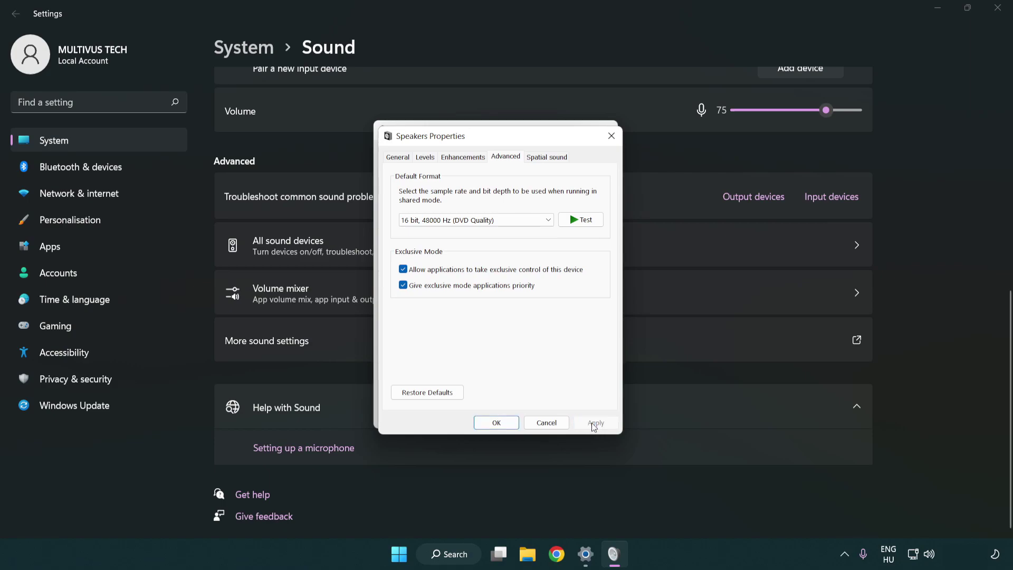
left_click(498, 423)
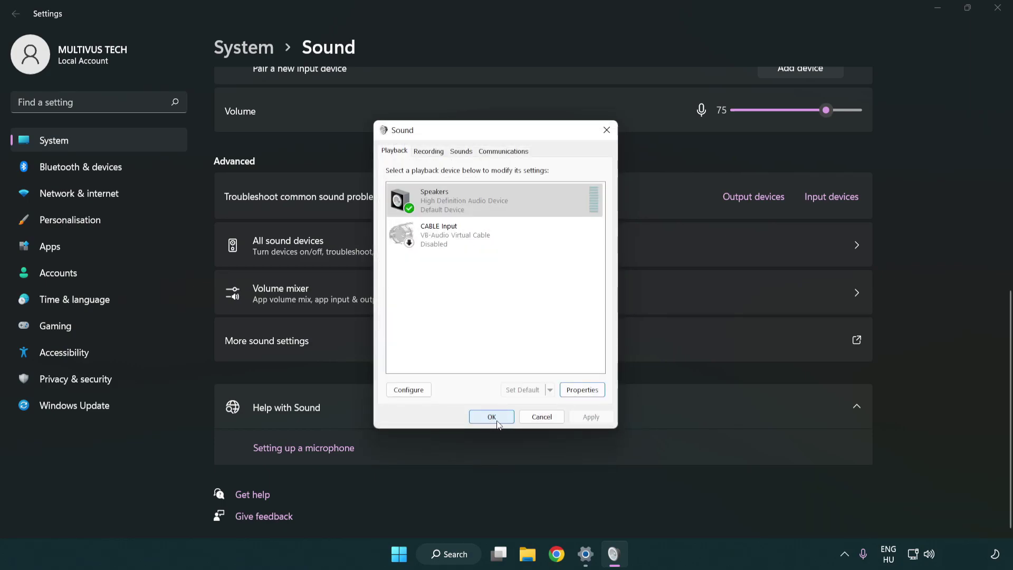
left_click(493, 421)
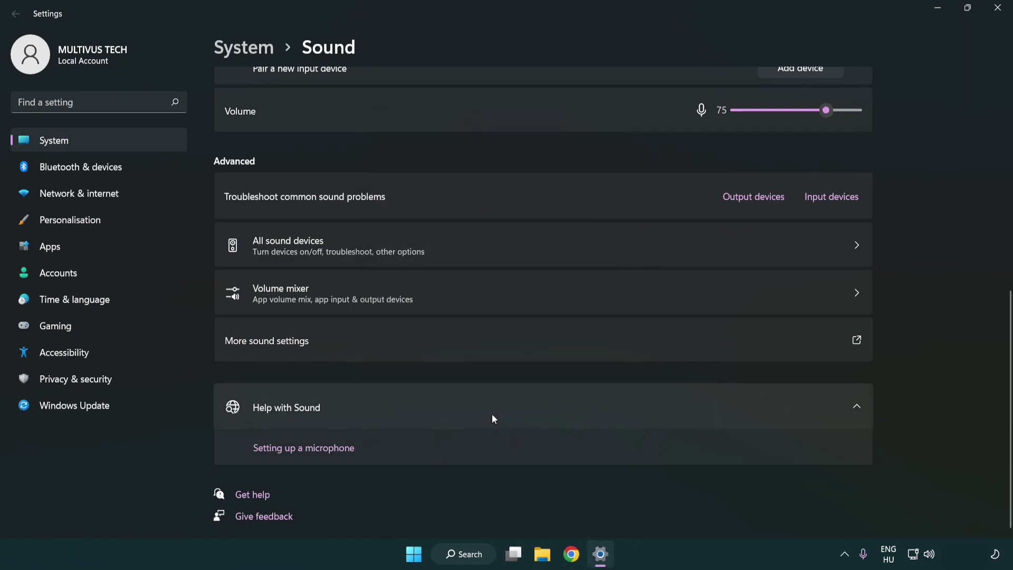
left_click(997, 8)
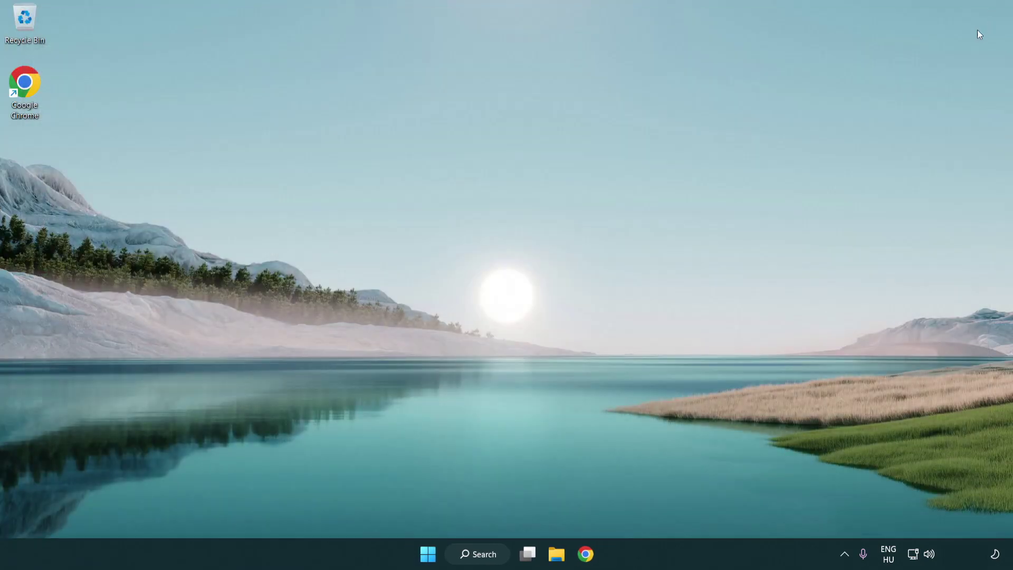
- Search Windows for 'device manager' and launch Device Manager from the results
left_click(430, 560)
left_click(673, 510)
left_click(489, 562)
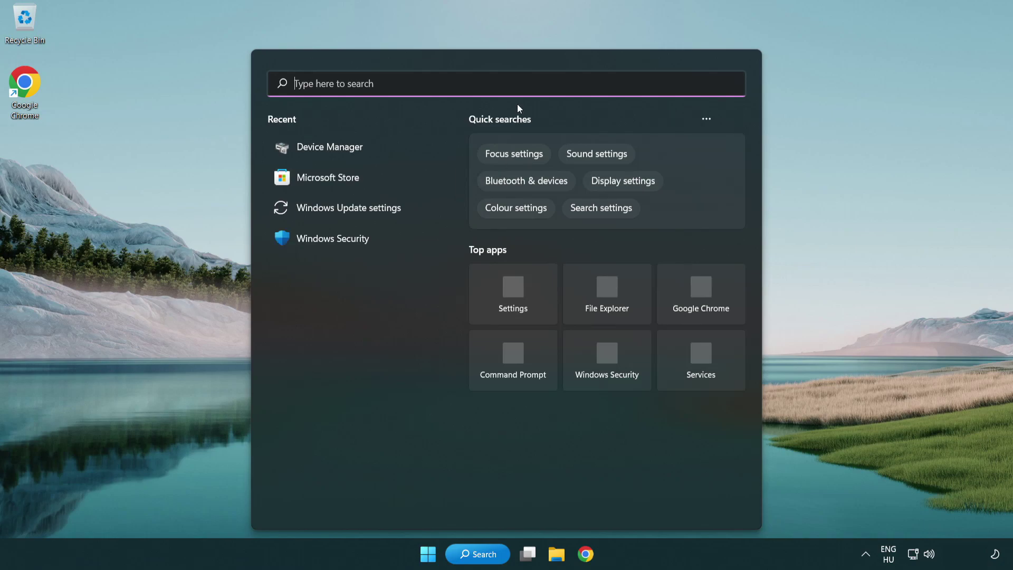
type("device manager")
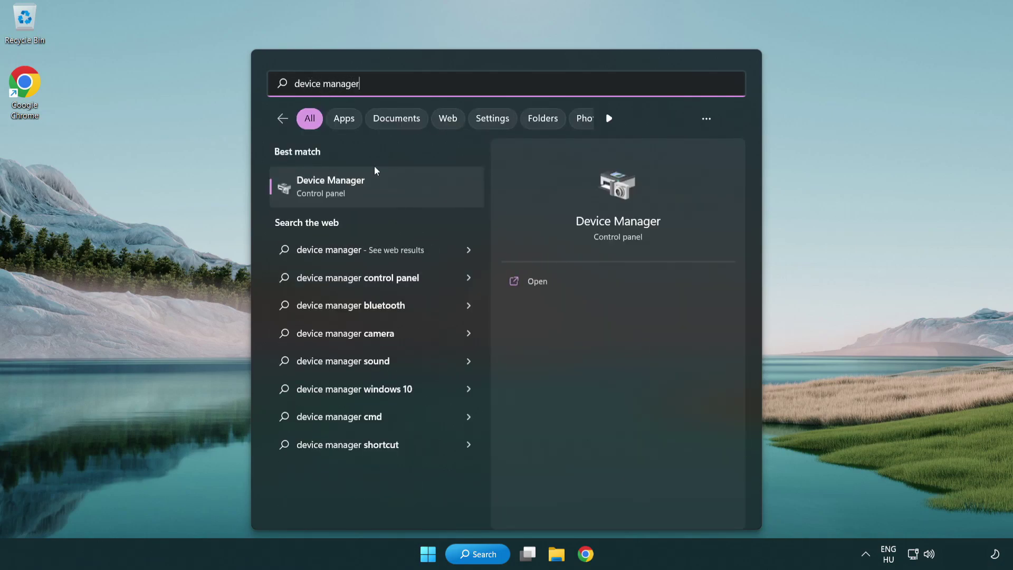
left_click(414, 191)
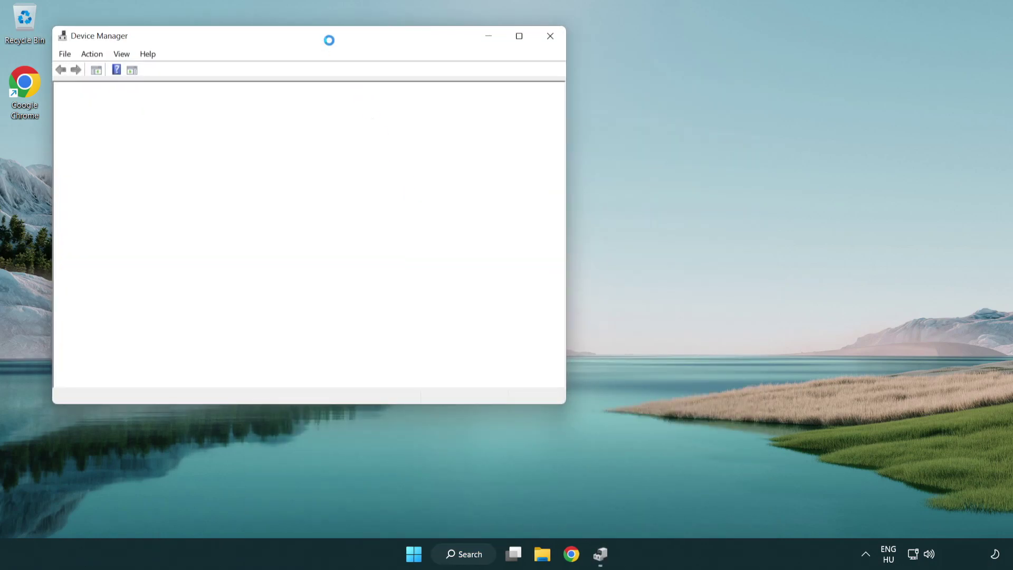
- Expand Sound, video and game controllers and right-click the High Definition Audio Device
left_click_drag(321, 34, 512, 94)
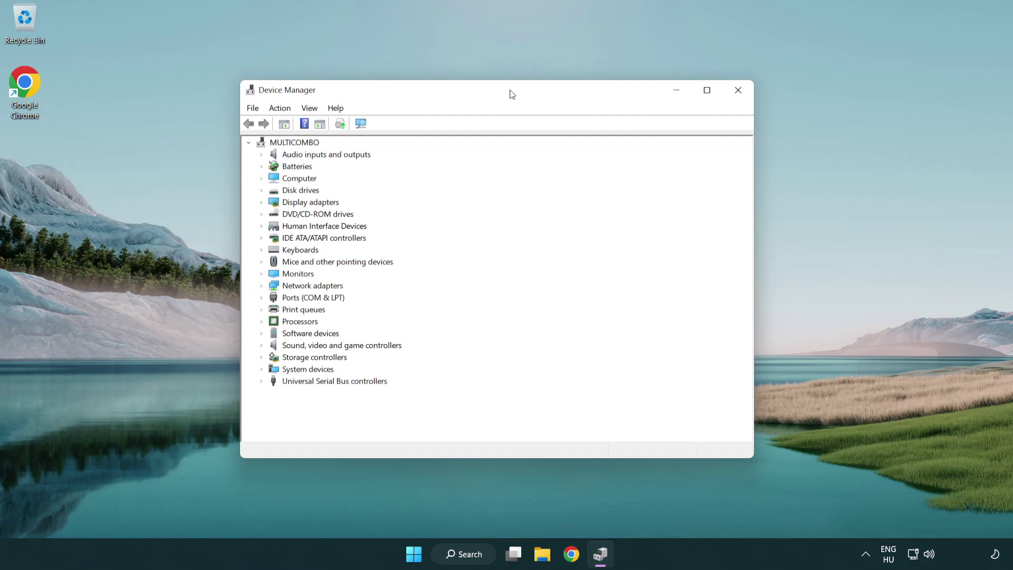
left_click(281, 346)
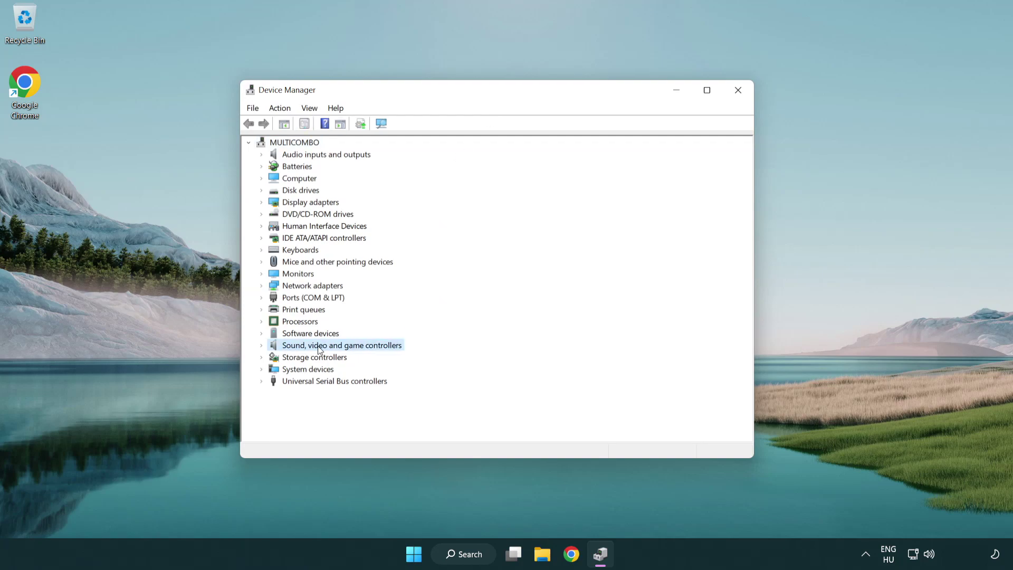
left_click(261, 345)
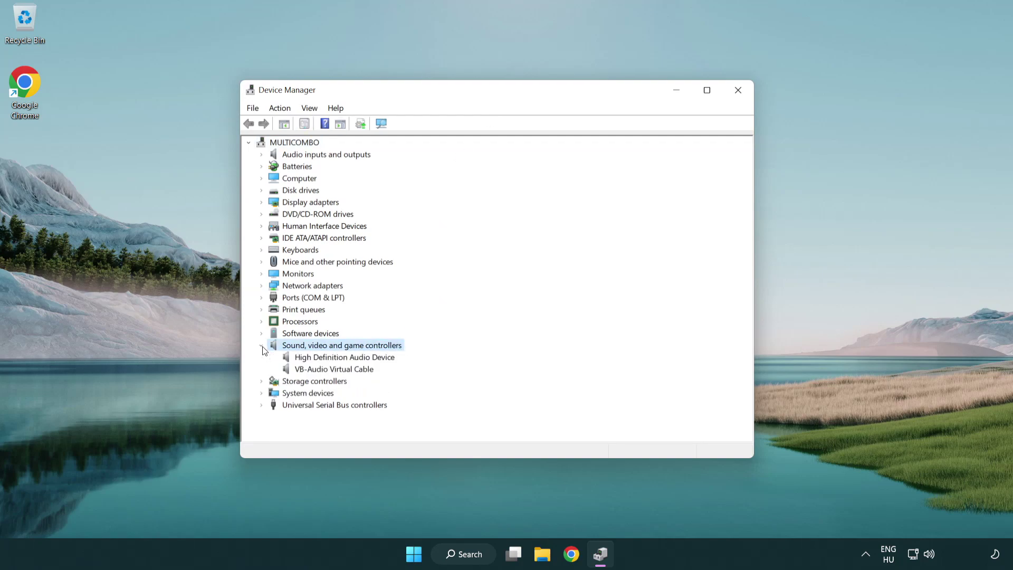
left_click(315, 360)
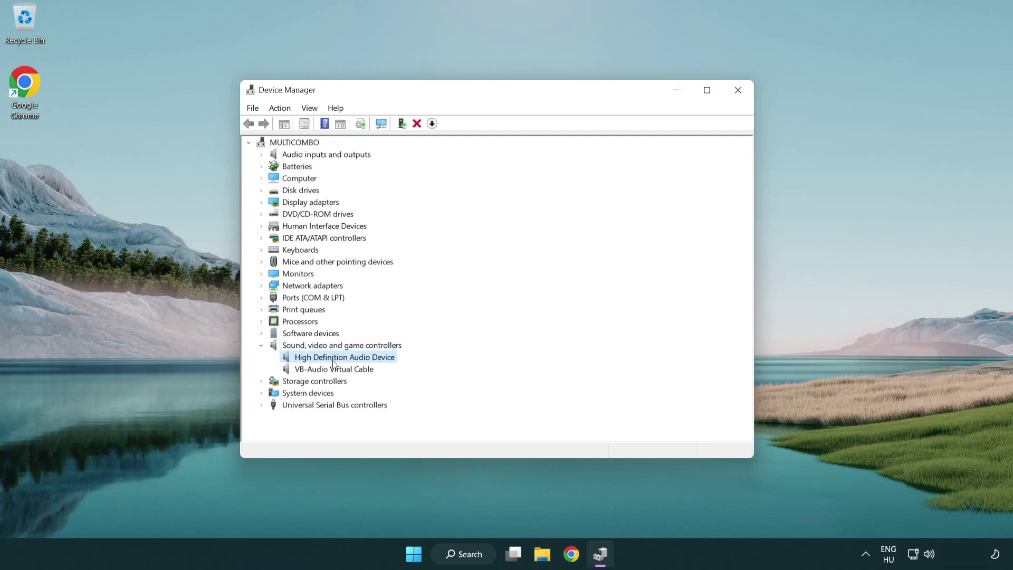
right_click(354, 357)
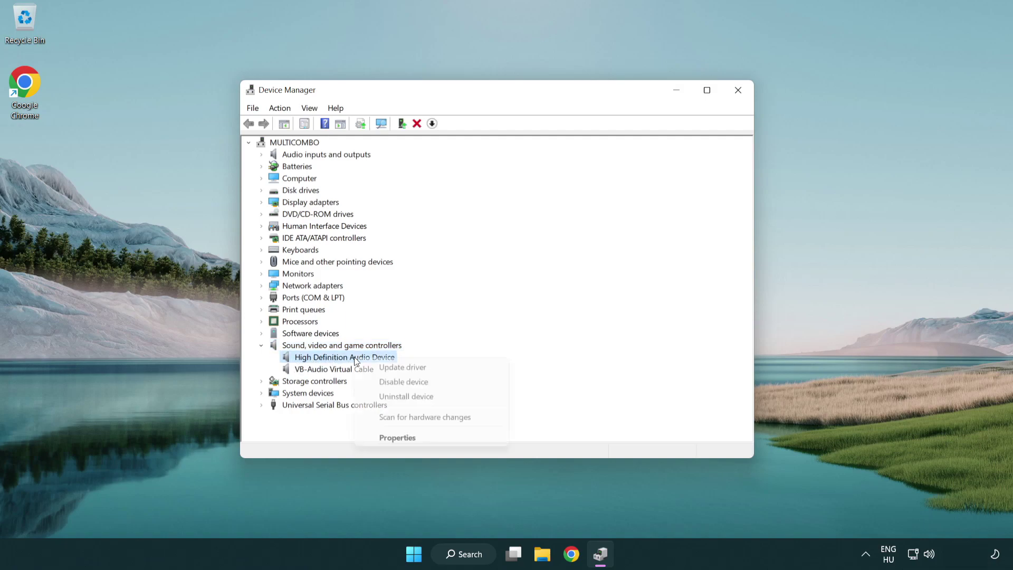
- Update the driver by picking High Definition Audio Device from the computer's list, accepting the warning
left_click(436, 366)
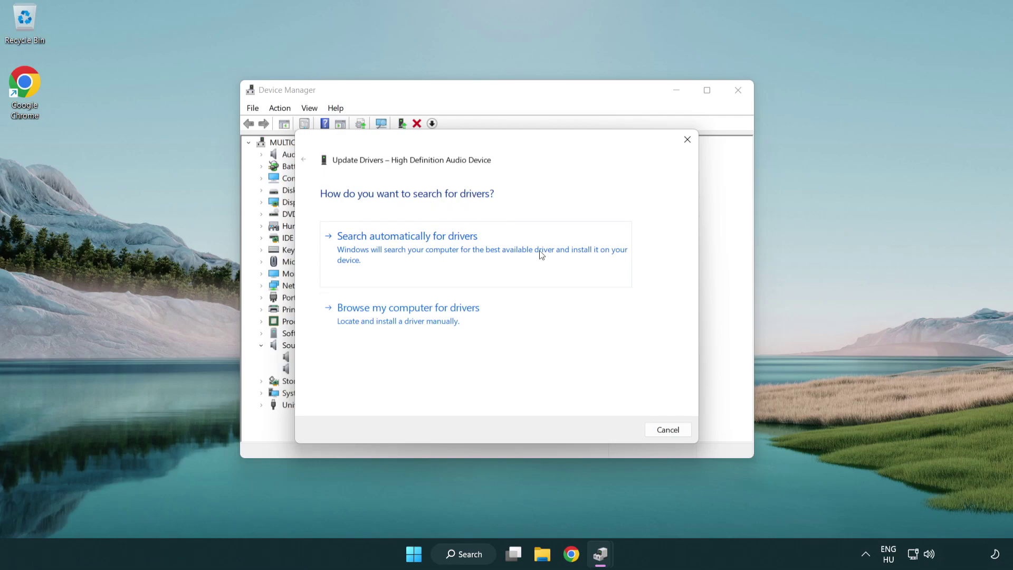
left_click(410, 332)
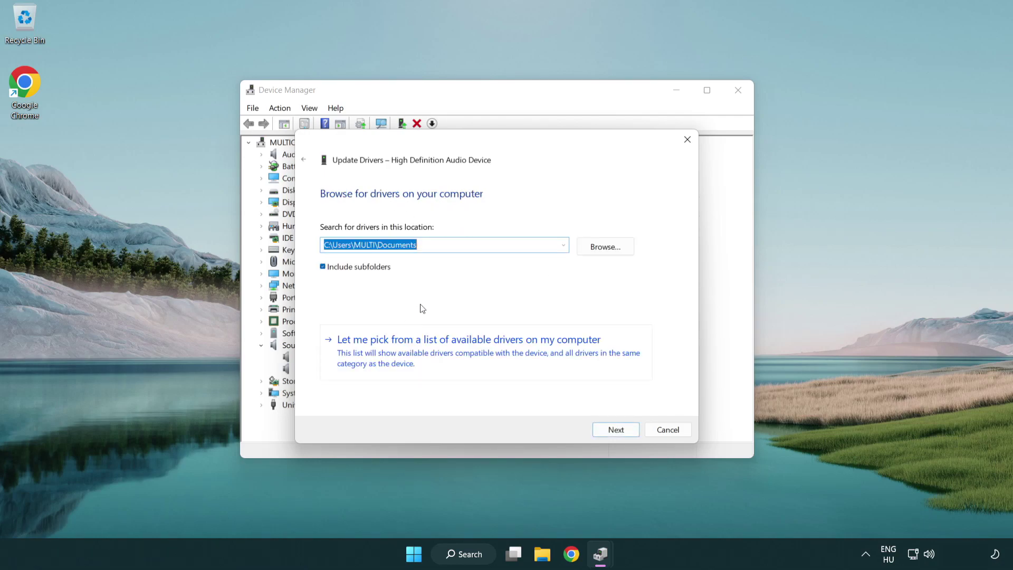
left_click(487, 360)
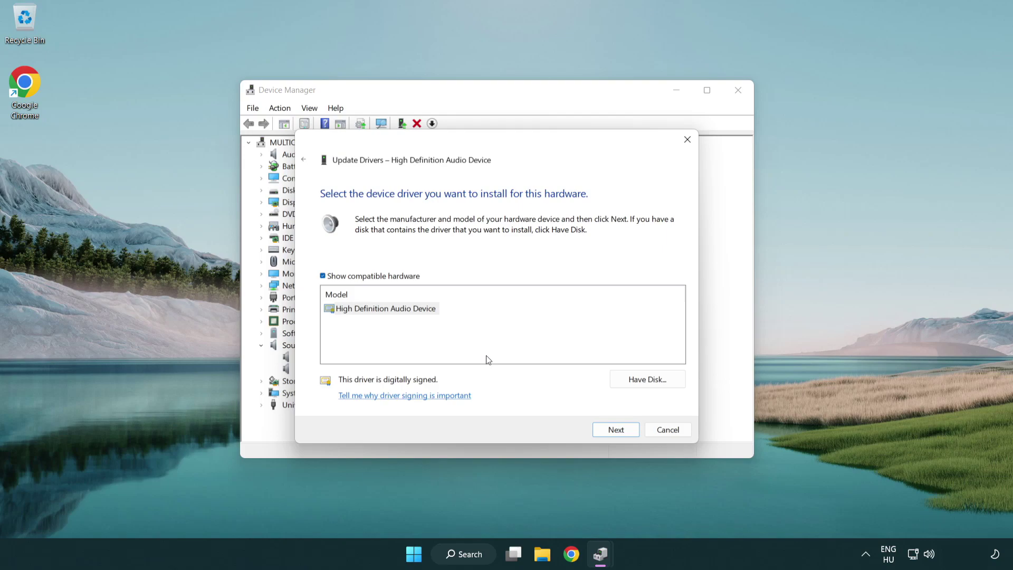
left_click(343, 318)
left_click(323, 308)
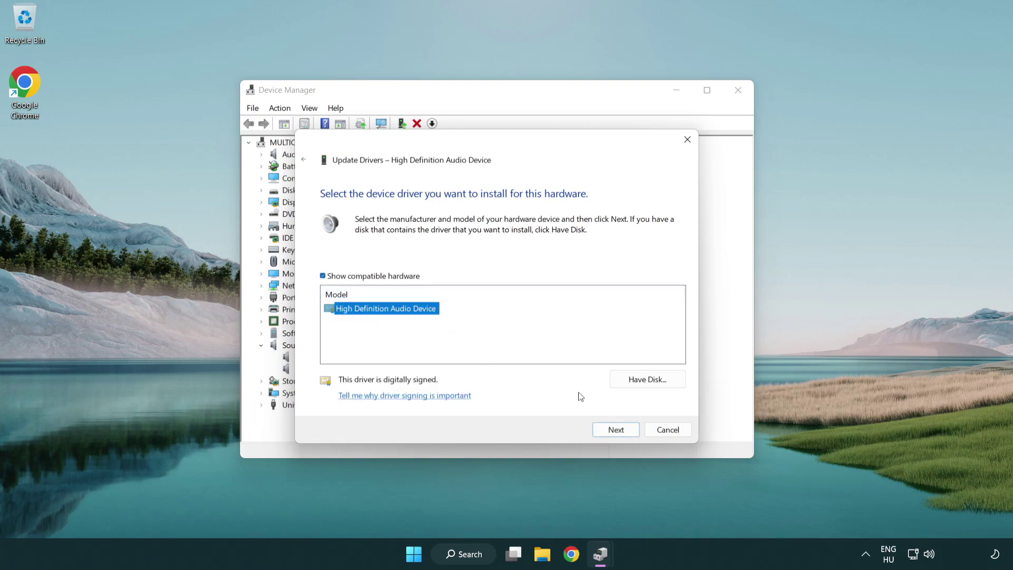
left_click(627, 433)
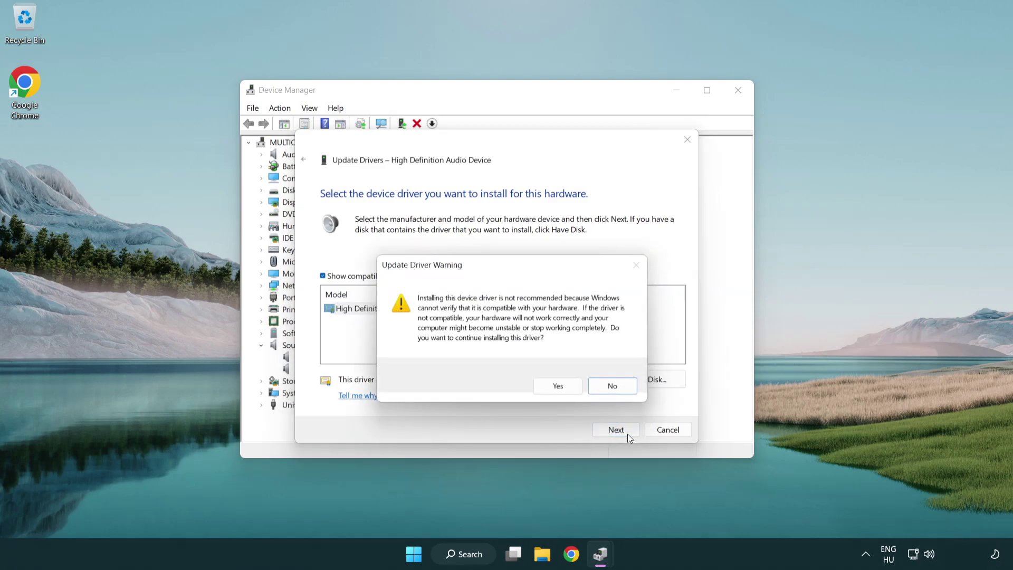
left_click(559, 389)
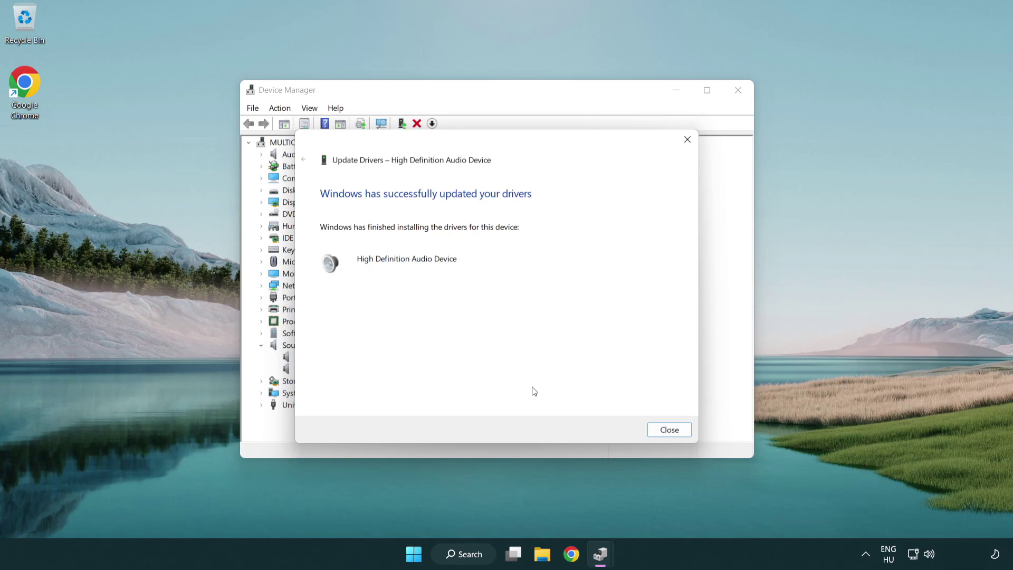
- Close the driver wizard and Device Manager, then open the Start power options to restart
left_click(669, 430)
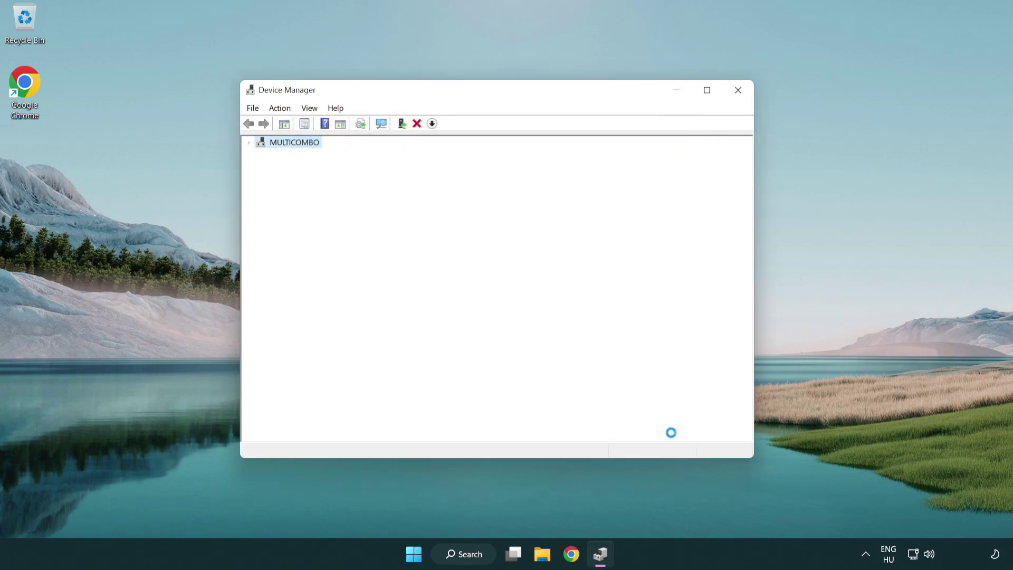
left_click(739, 95)
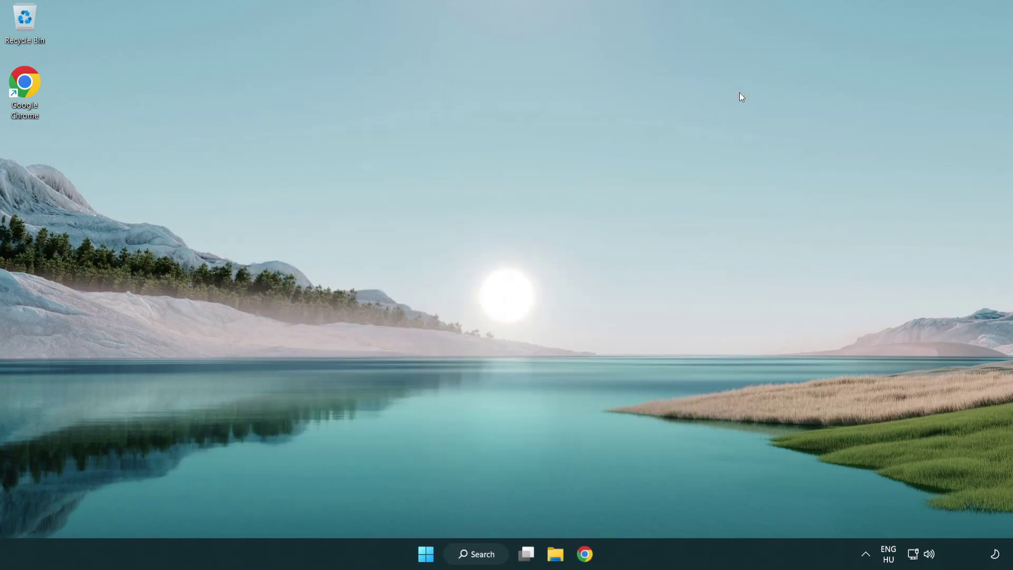
left_click(439, 554)
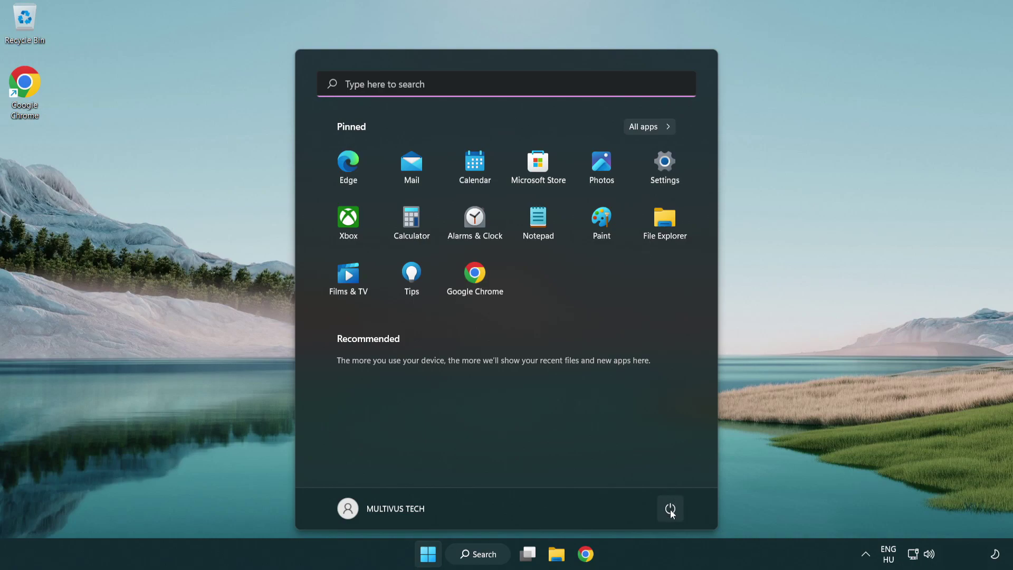
left_click(670, 510)
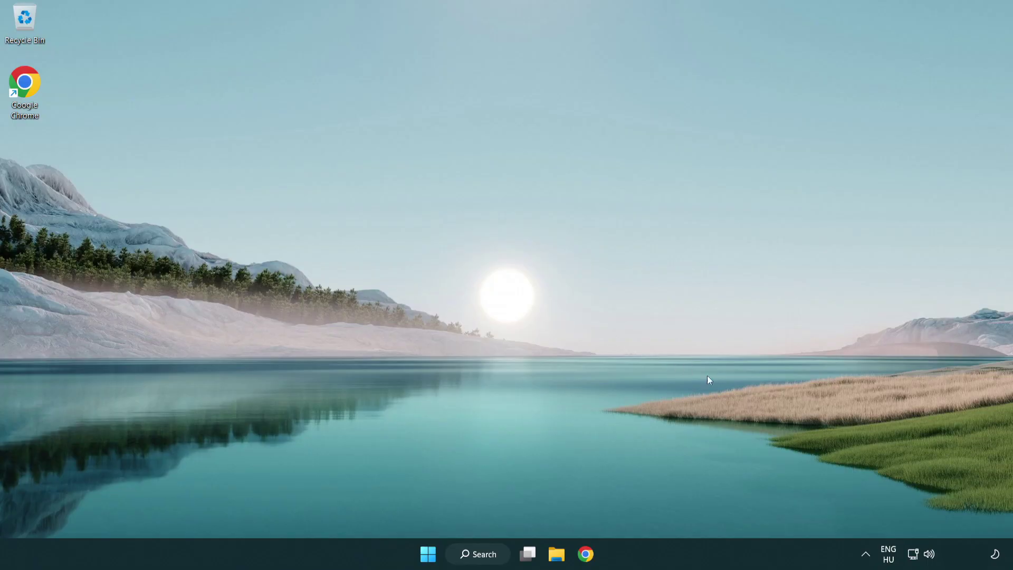
- Launch the Playing Audio troubleshooter from the taskbar speaker icon's sound options
right_click(931, 558)
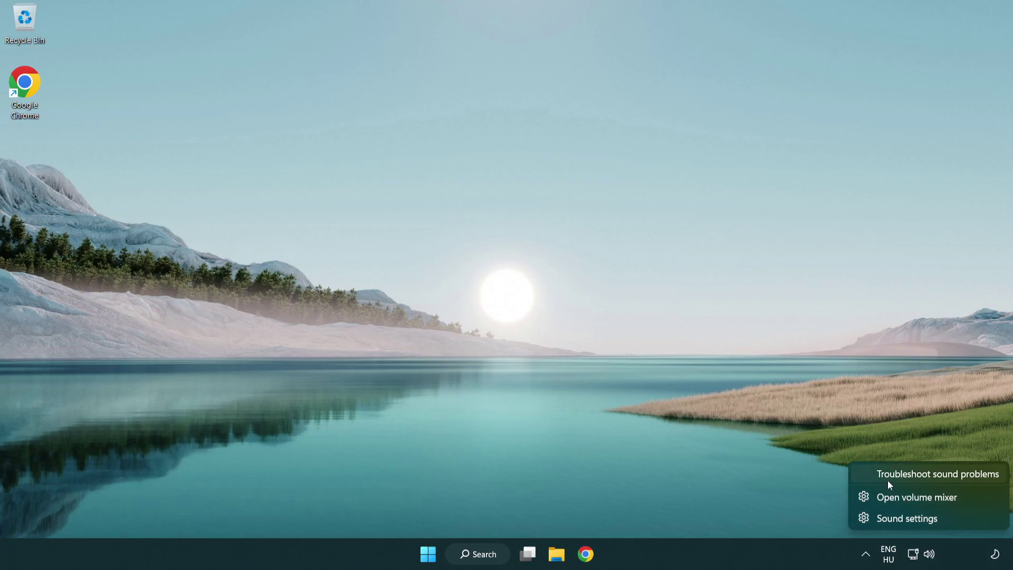
left_click(924, 476)
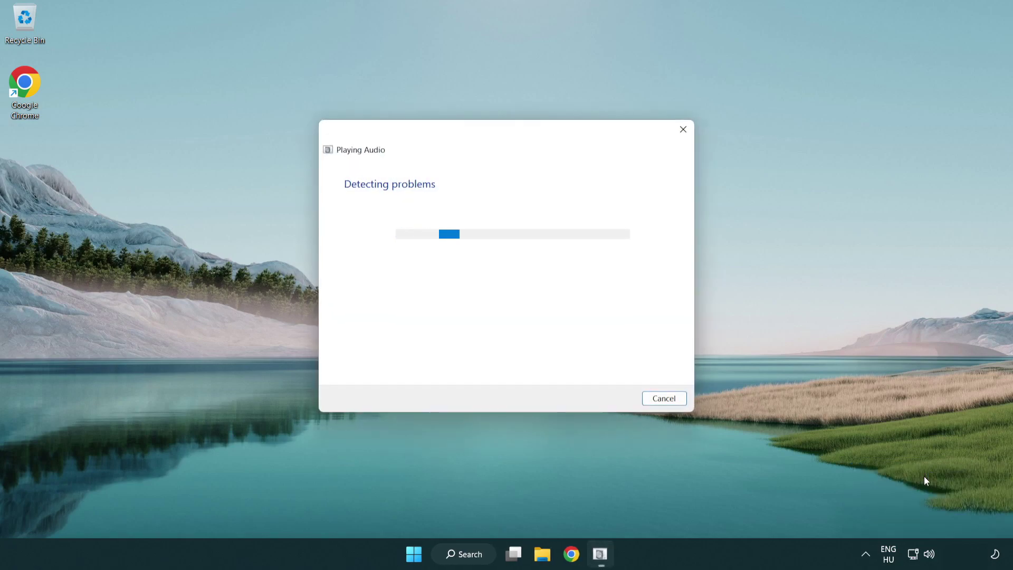